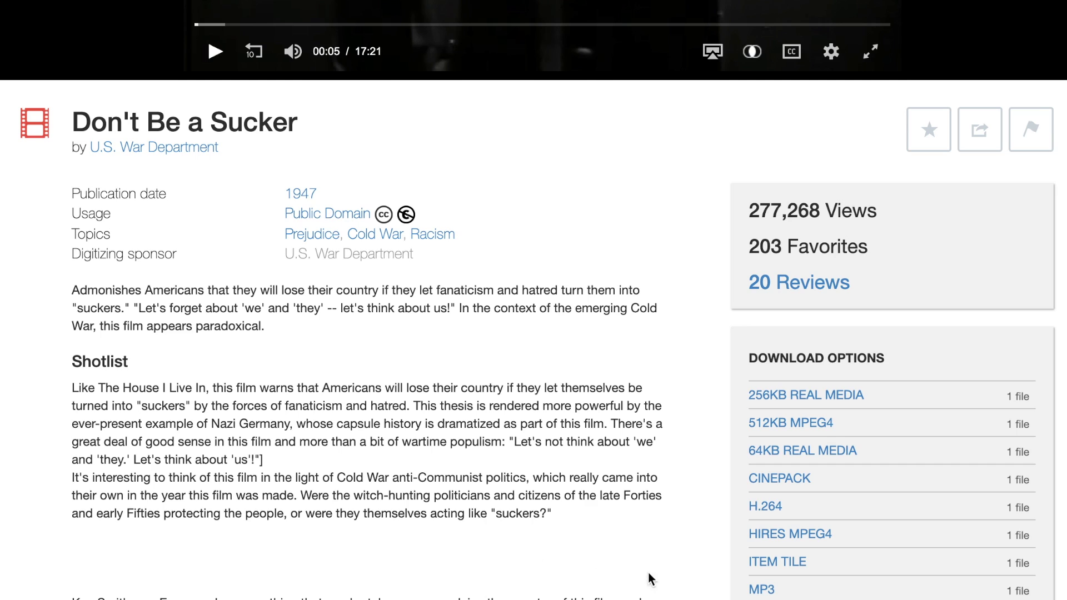
Save the HIRES MPEG4 download of the film Don't Be a Sucker.
{"action": "right_click", "coordinate": [807, 538]}
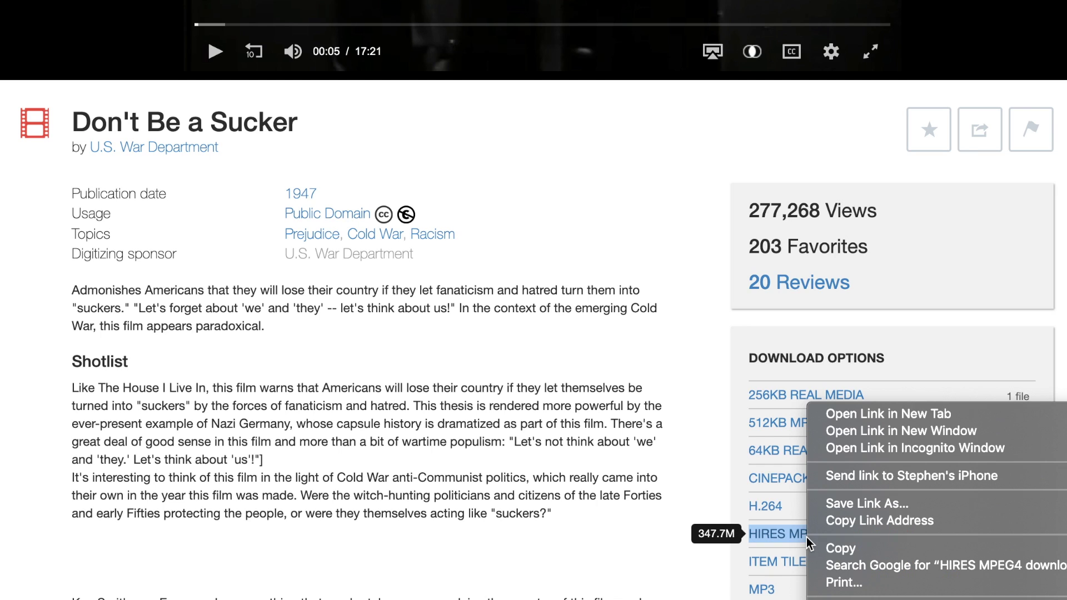
{"action": "left_click", "coordinate": [911, 496]}
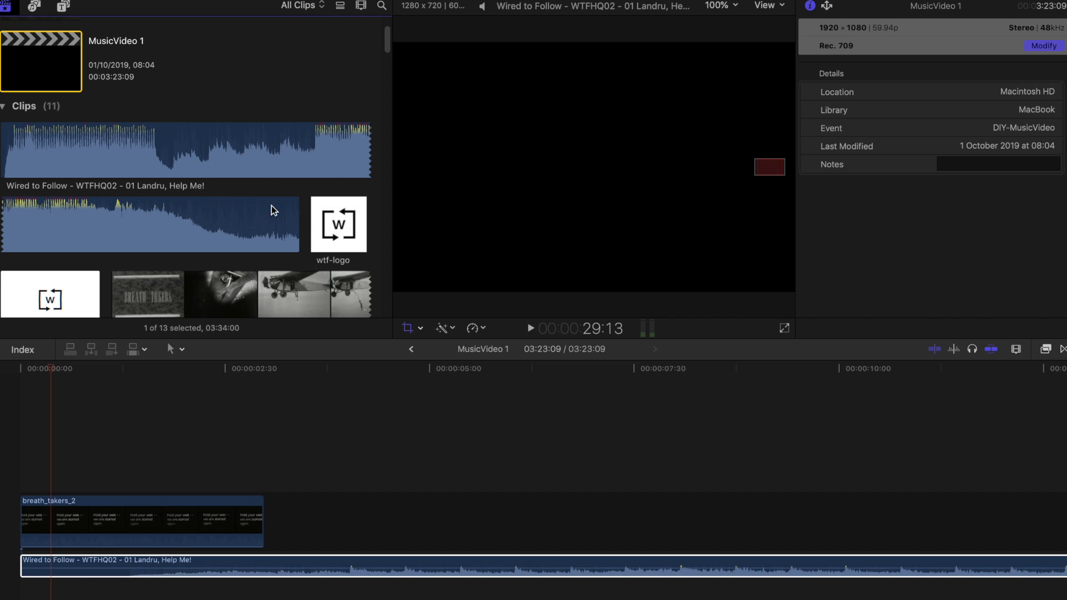
In Final Cut Pro, select the ClassicT1948_edit clip among the event's footage and set the viewer zoom to Fit.
{"action": "scroll", "coordinate": [278, 210], "scroll_direction": "down", "scroll_amount": 3}
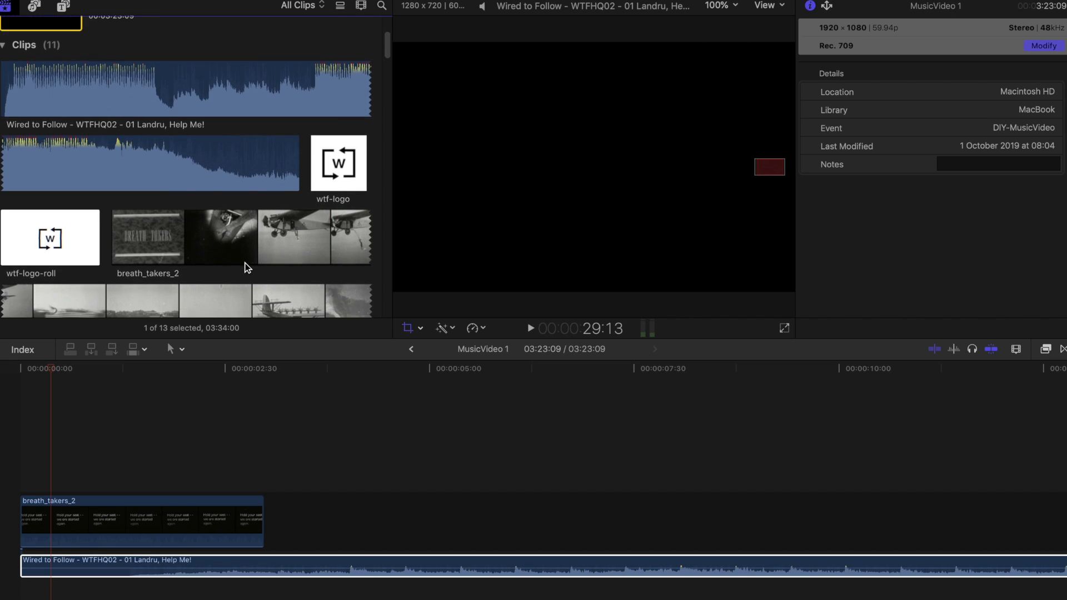
{"action": "scroll", "coordinate": [247, 277], "scroll_direction": "down", "scroll_amount": 1}
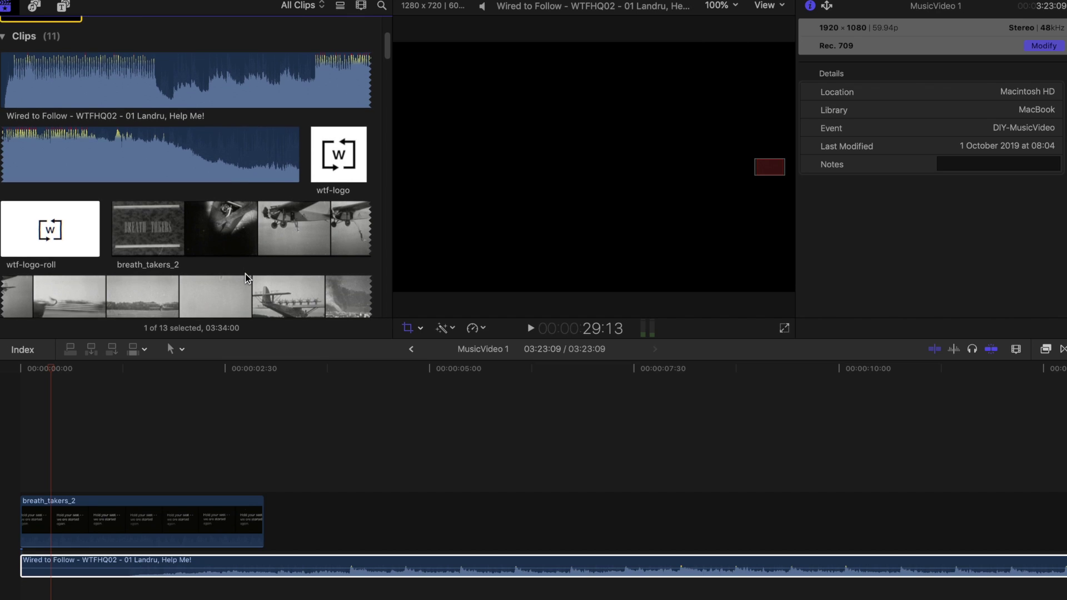
{"action": "scroll", "coordinate": [245, 274], "scroll_direction": "down", "scroll_amount": 5}
{"action": "scroll", "coordinate": [245, 274], "scroll_direction": "down", "scroll_amount": 9}
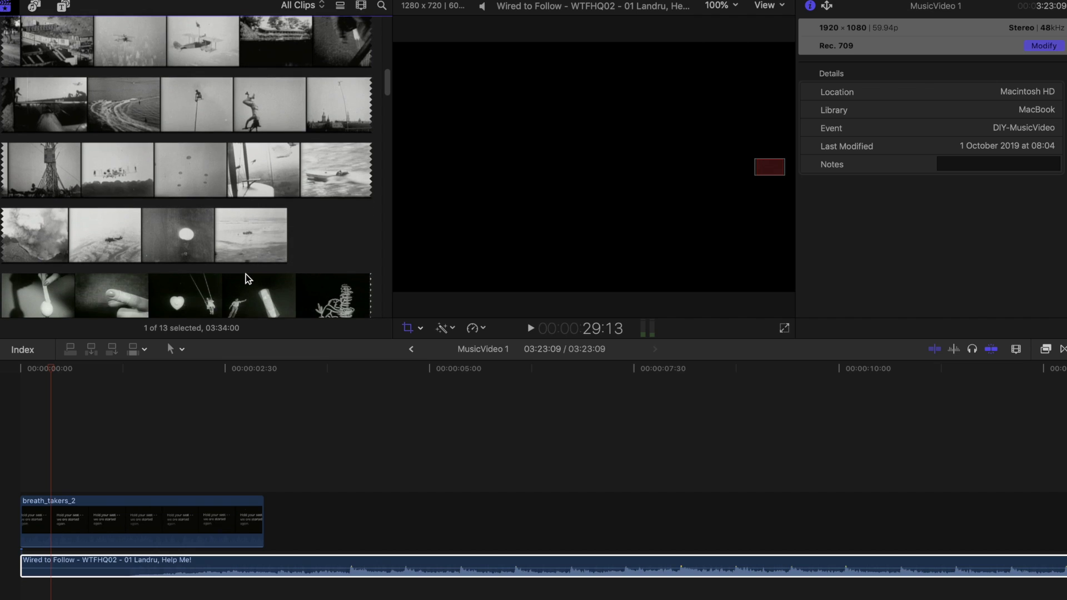
{"action": "scroll", "coordinate": [246, 274], "scroll_direction": "down", "scroll_amount": 6}
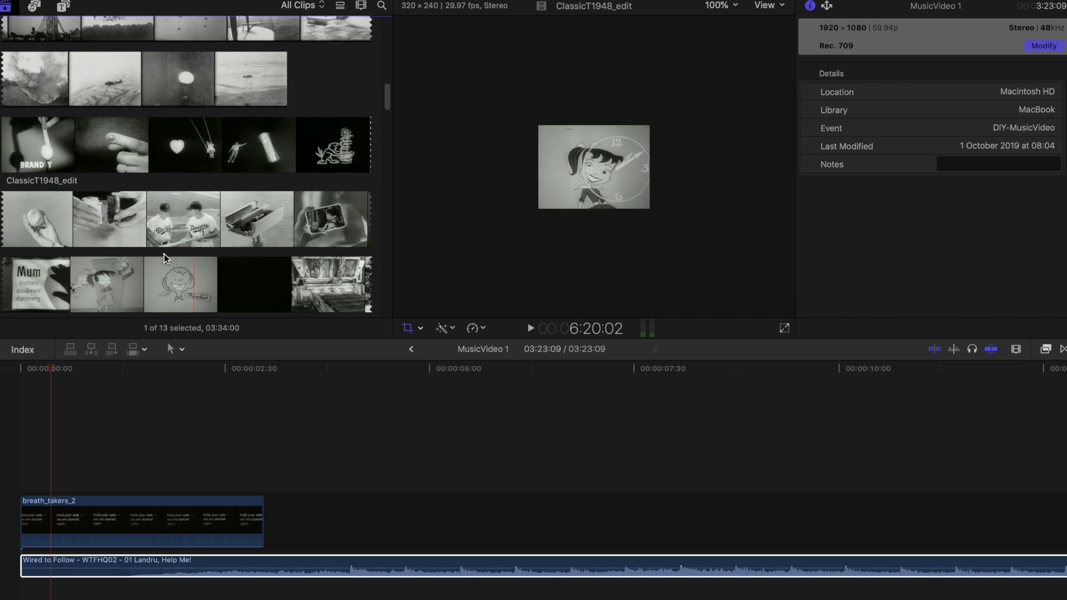
{"action": "left_click", "coordinate": [169, 137]}
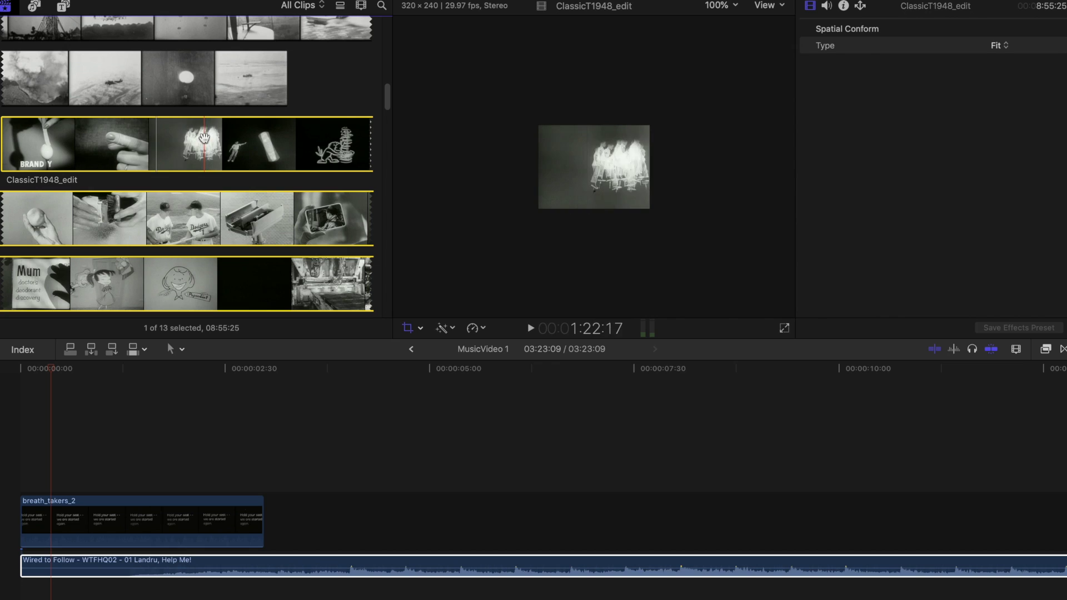
{"action": "left_click", "coordinate": [719, 5]}
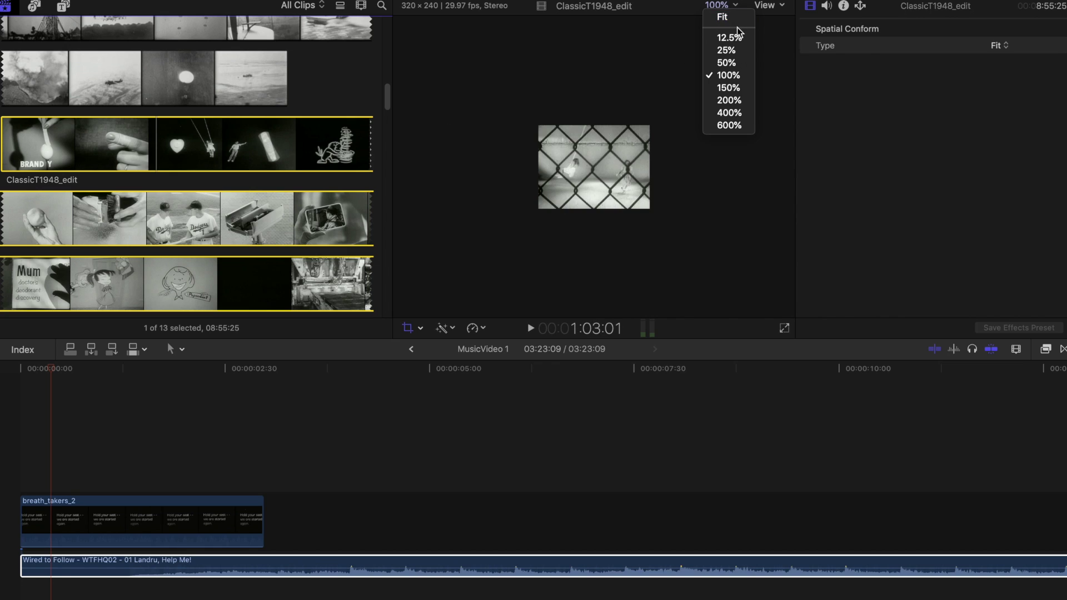
{"action": "left_click", "coordinate": [735, 18]}
Mark a range of about 51 seconds in ClassicT1948_edit from the chain-link fence swing scene and place it directly after breath_takers_2 on the timeline.
{"action": "left_click", "coordinate": [197, 139]}
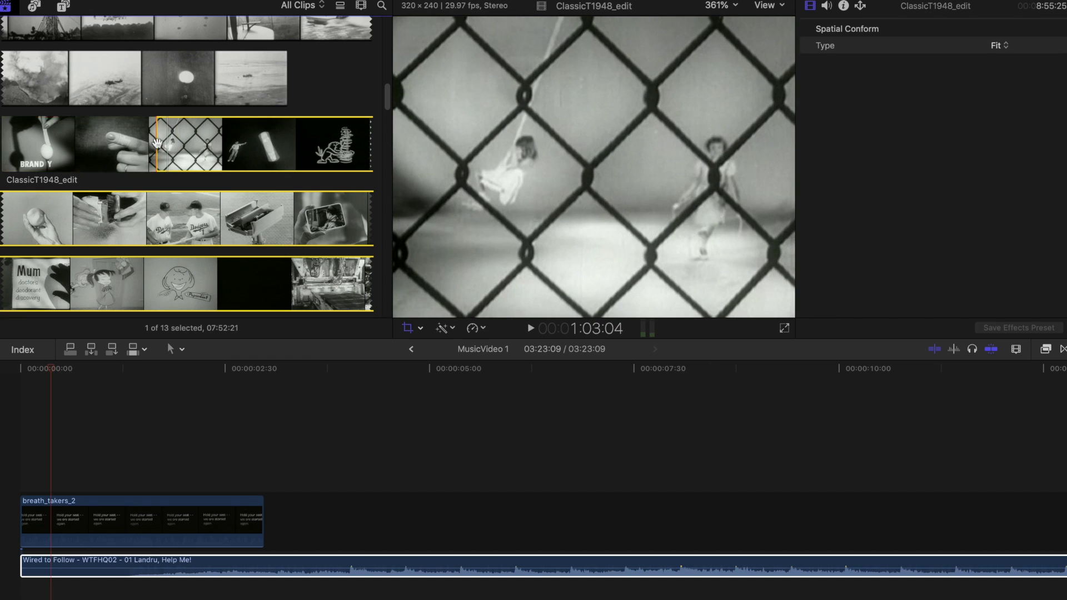
{"action": "key", "text": "o"}
{"action": "left_click_drag", "start_coordinate": [280, 146], "coordinate": [291, 508]}
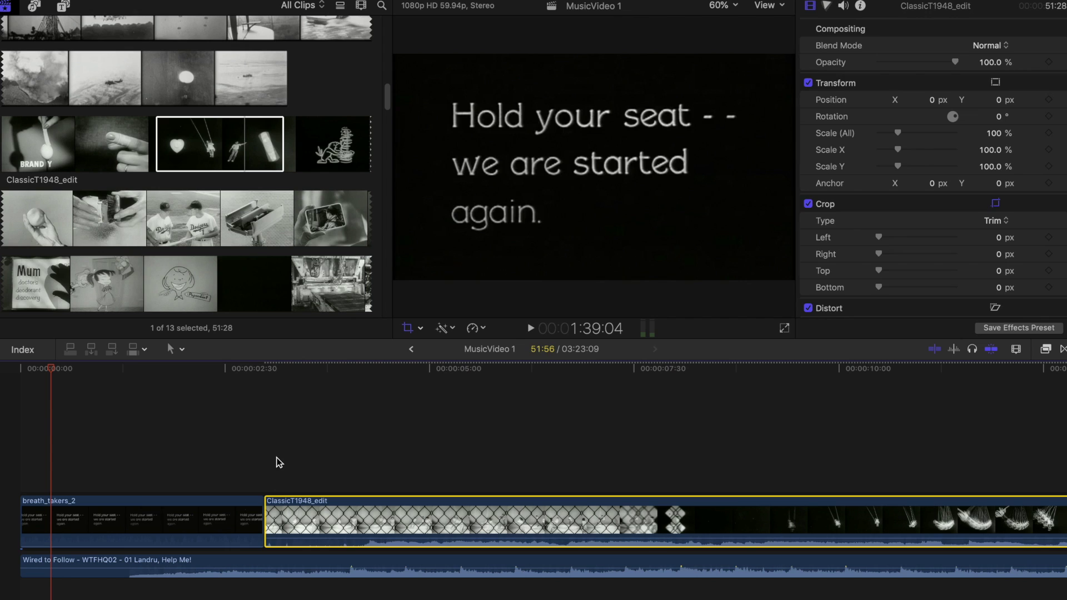
{"action": "left_click", "coordinate": [305, 477]}
{"action": "key", "text": "shift+c"}
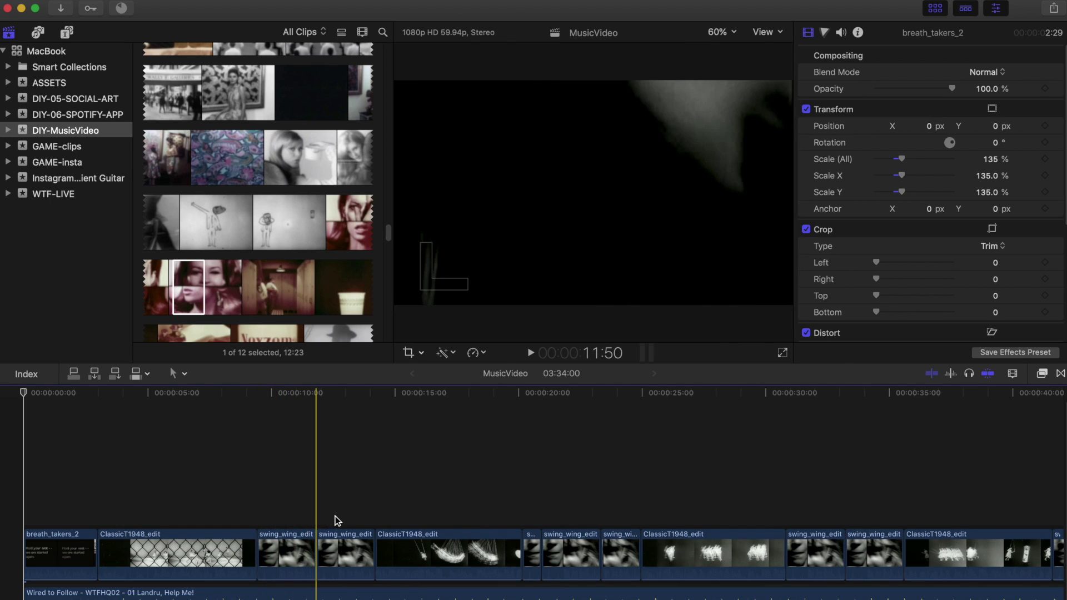
Examine the MusicVideo timeline's clip sequence from the opening through the Televisi1960_512kb section, including that clip's source range.
{"action": "scroll", "coordinate": [448, 514], "scroll_direction": "right", "scroll_amount": 5}
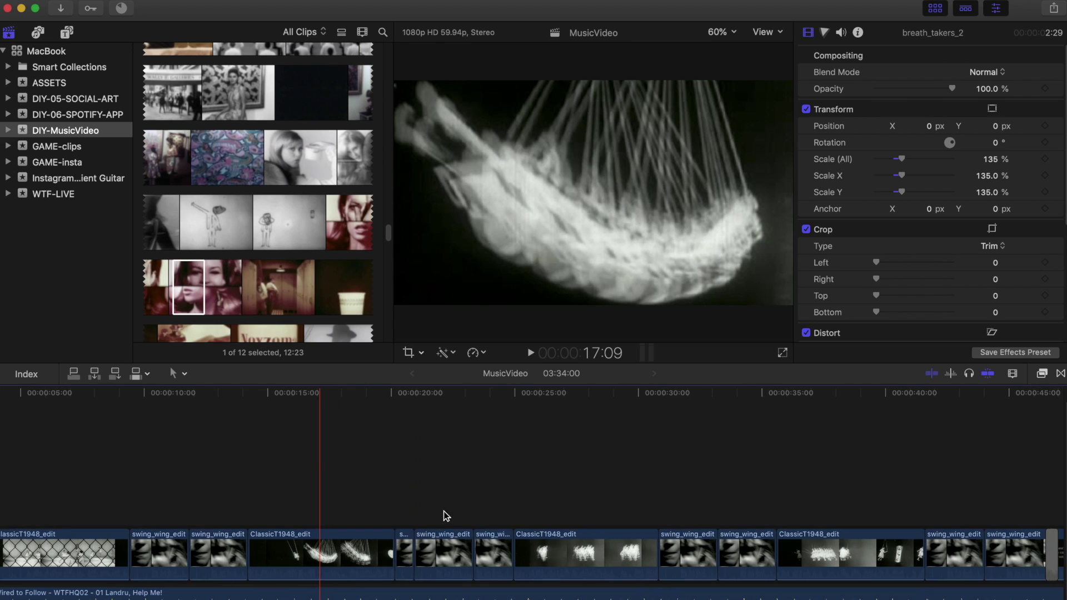
{"action": "scroll", "coordinate": [612, 519], "scroll_direction": "right", "scroll_amount": 8}
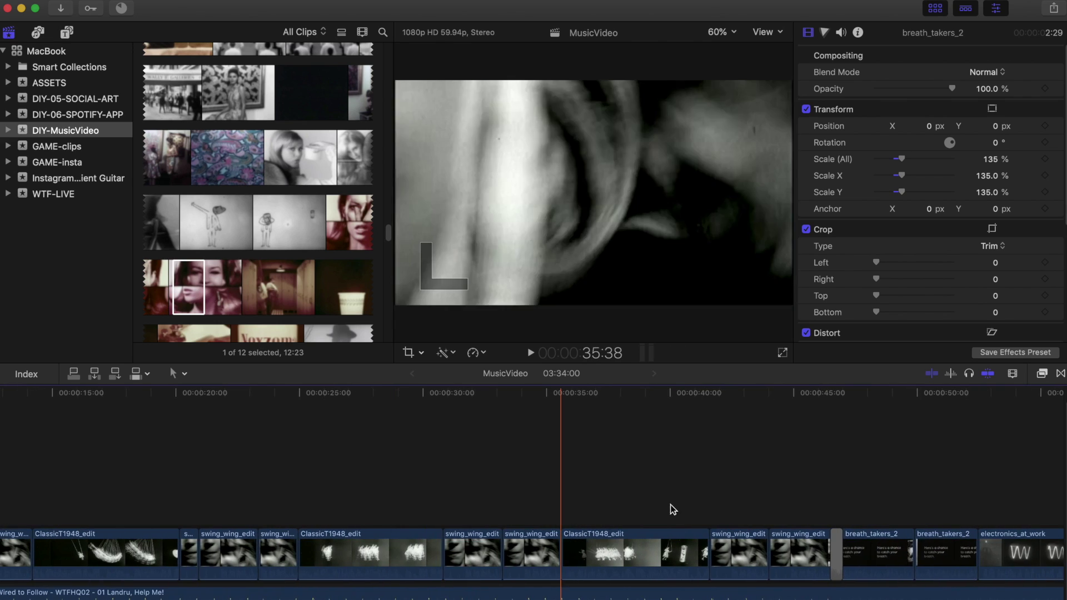
{"action": "scroll", "coordinate": [778, 517], "scroll_direction": "right", "scroll_amount": 2}
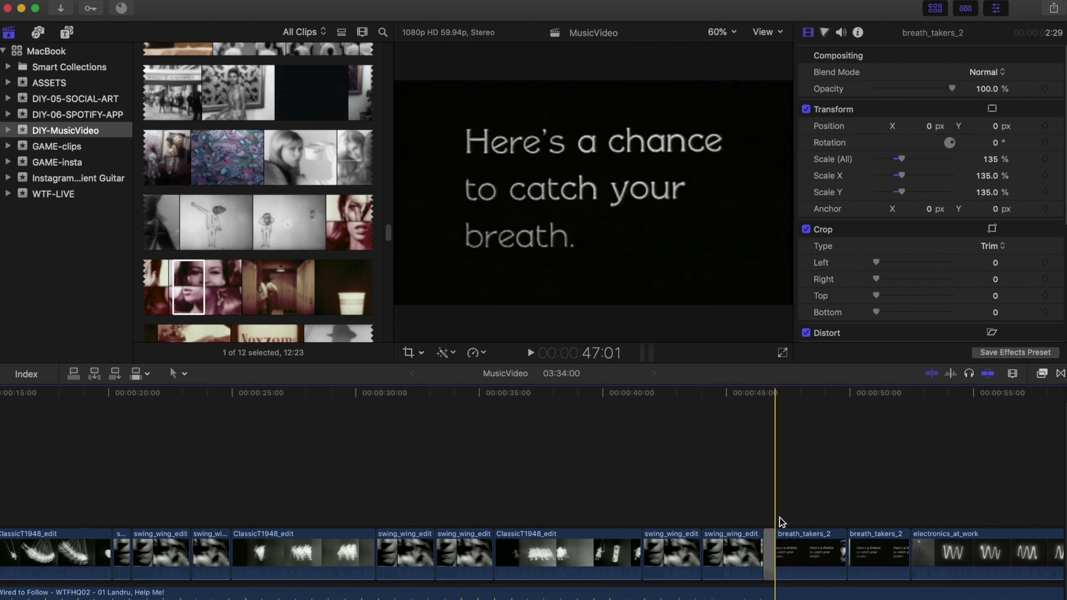
{"action": "scroll", "coordinate": [786, 524], "scroll_direction": "right", "scroll_amount": 4}
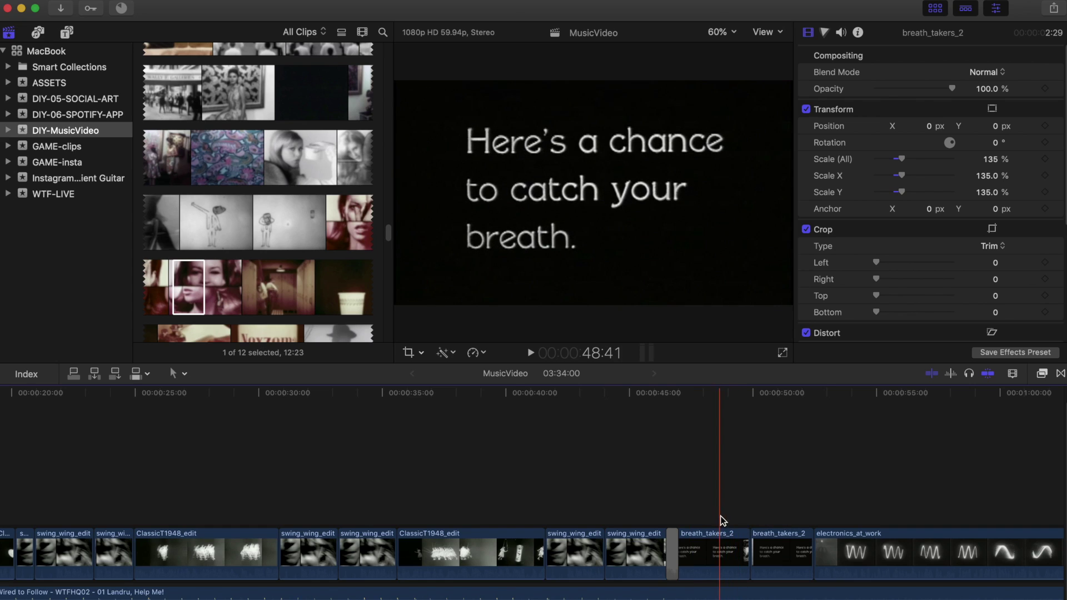
{"action": "scroll", "coordinate": [795, 530], "scroll_direction": "right", "scroll_amount": 7}
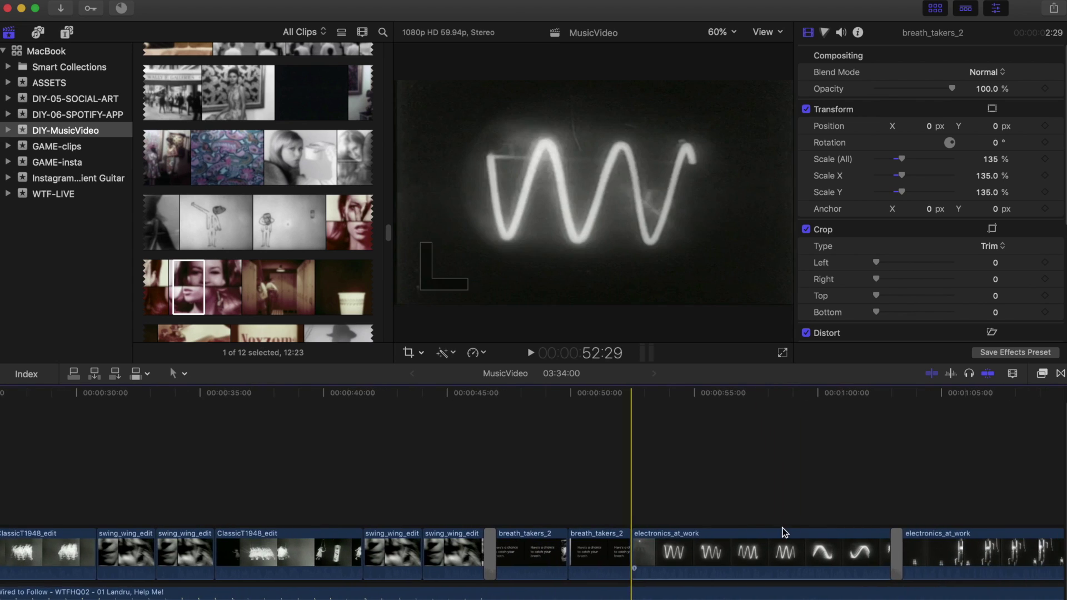
{"action": "scroll", "coordinate": [699, 519], "scroll_direction": "right", "scroll_amount": 3}
{"action": "scroll", "coordinate": [709, 519], "scroll_direction": "right", "scroll_amount": 4}
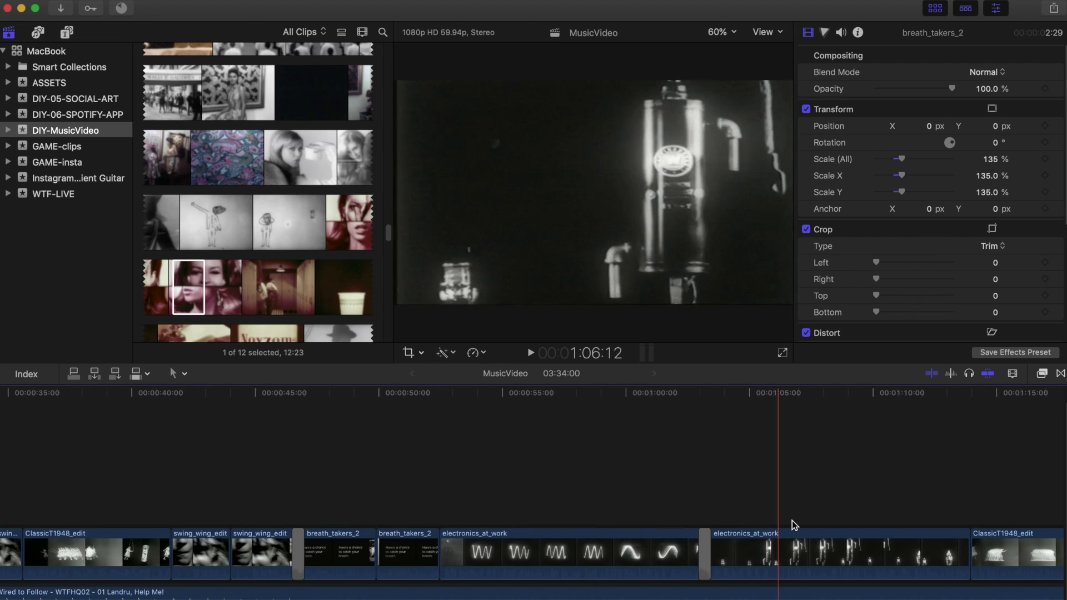
{"action": "scroll", "coordinate": [862, 532], "scroll_direction": "right", "scroll_amount": 7}
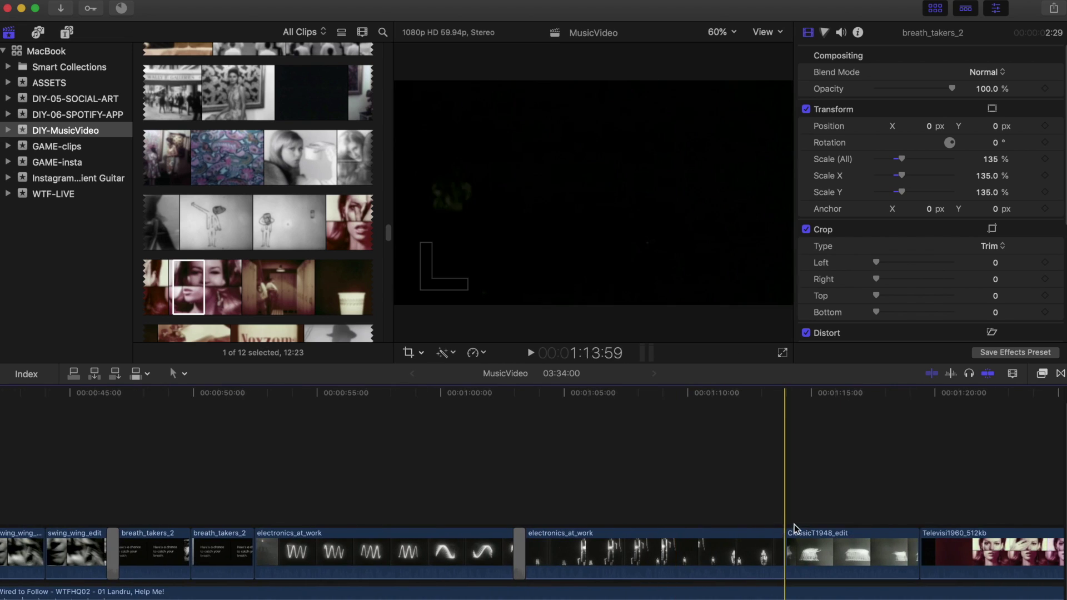
{"action": "scroll", "coordinate": [951, 522], "scroll_direction": "right", "scroll_amount": 7}
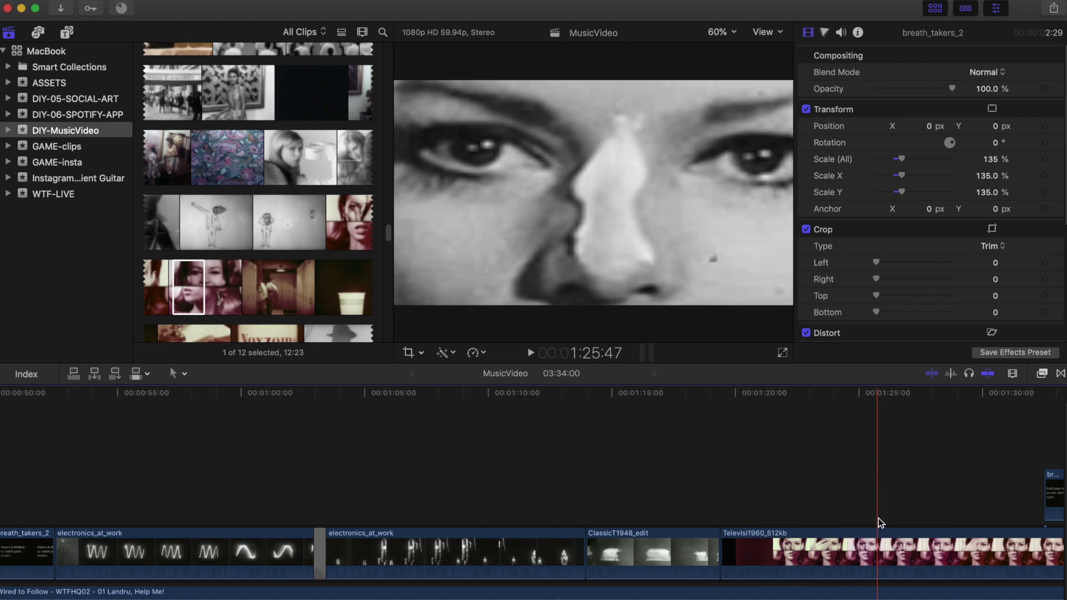
{"action": "scroll", "coordinate": [889, 516], "scroll_direction": "right", "scroll_amount": 3}
{"action": "scroll", "coordinate": [889, 516], "scroll_direction": "right", "scroll_amount": 2}
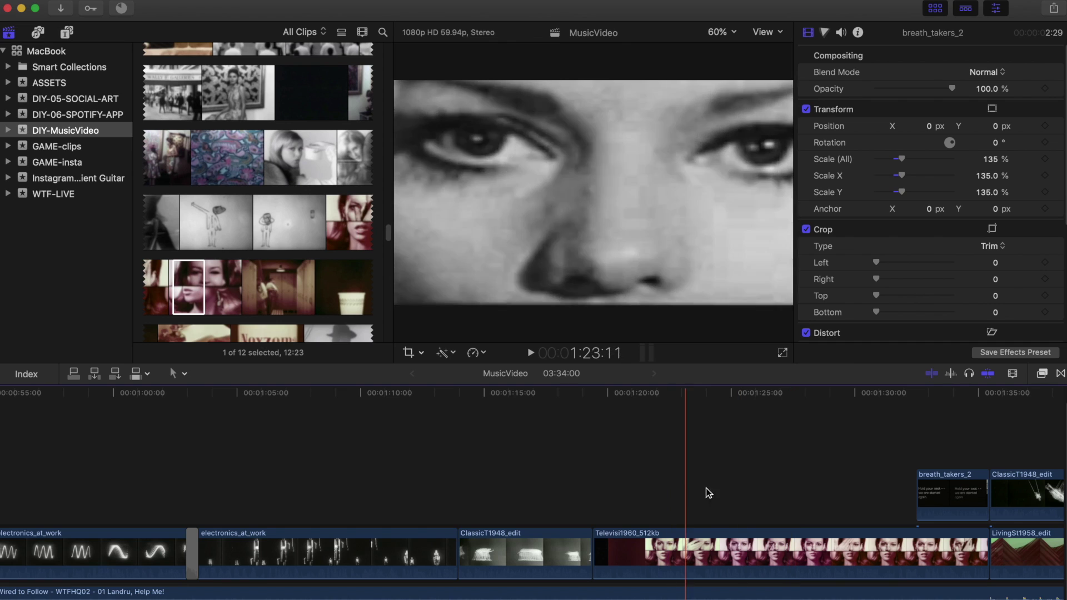
{"action": "left_click", "coordinate": [207, 286]}
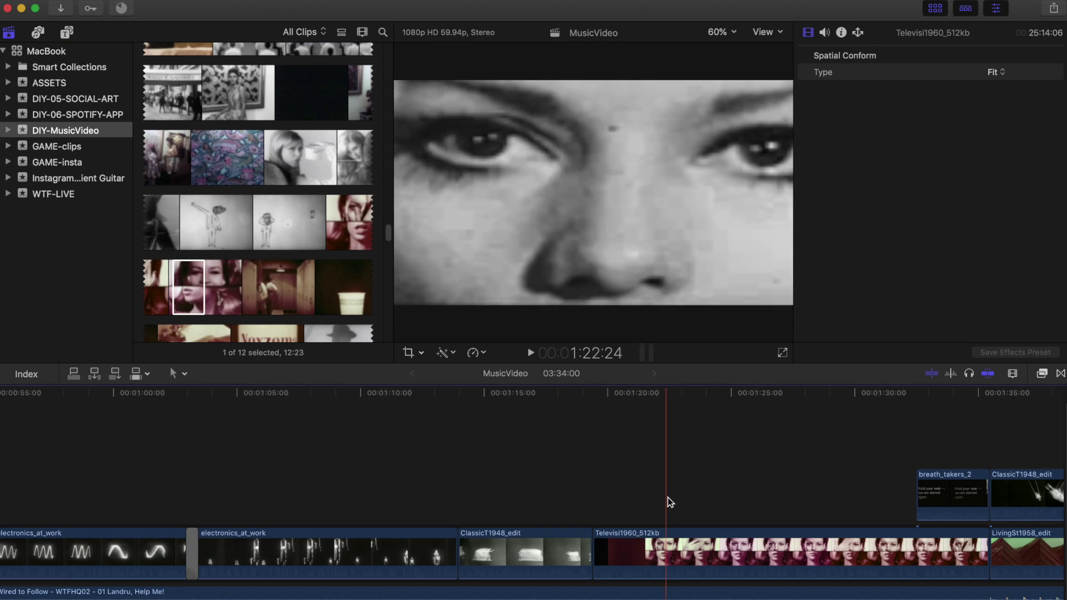
{"action": "left_click", "coordinate": [689, 510]}
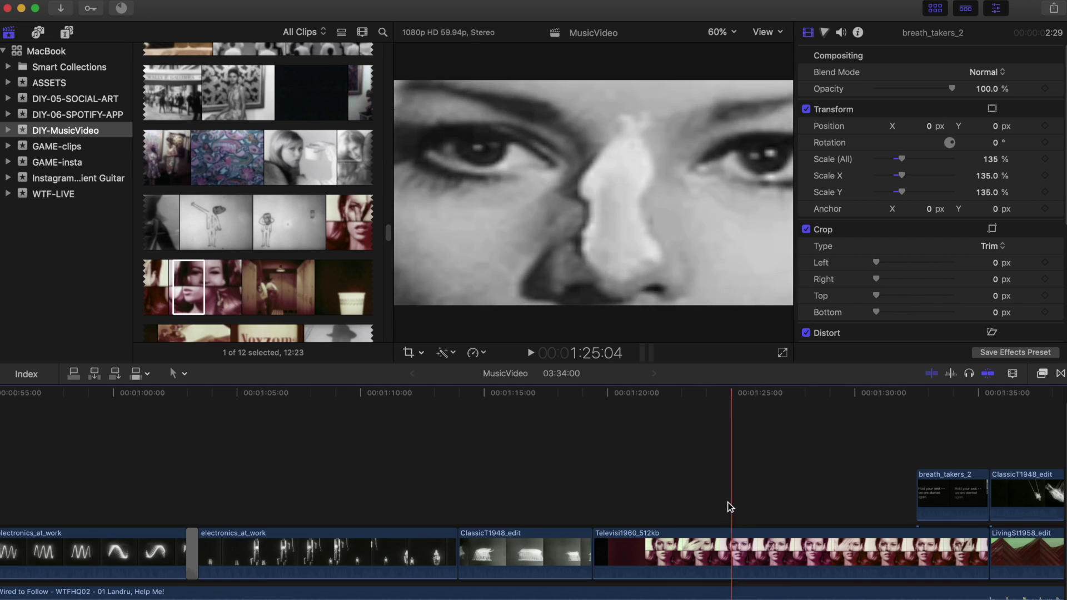
Examine the section where repeated clips are layered over LivingSt1958_edit, and locate the LivingSt1958_edit source range in the event footage.
{"action": "scroll", "coordinate": [781, 505], "scroll_direction": "right", "scroll_amount": 3}
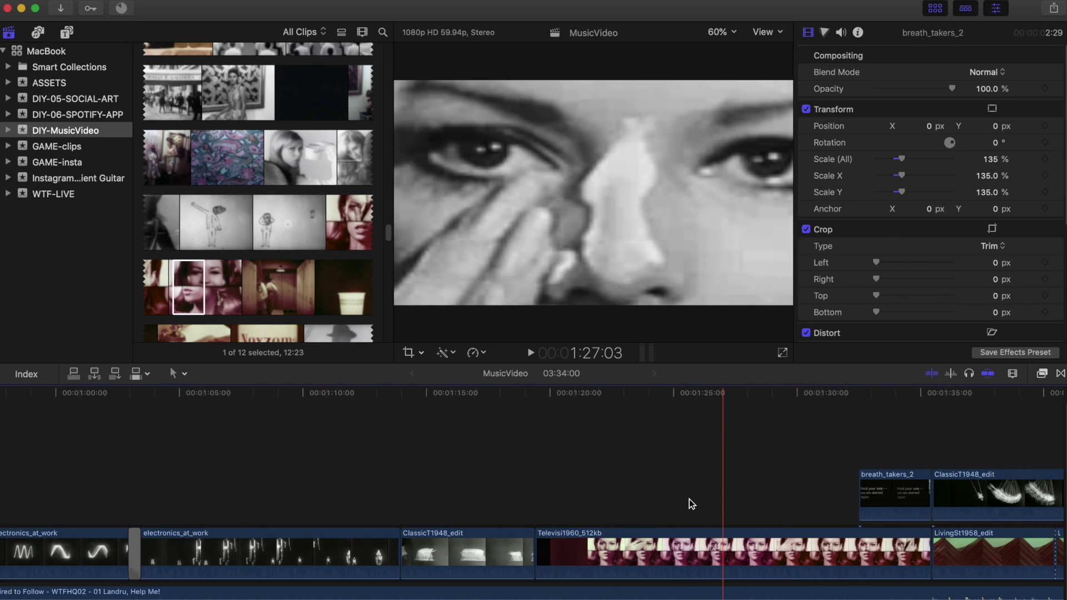
{"action": "scroll", "coordinate": [750, 500], "scroll_direction": "right", "scroll_amount": 2}
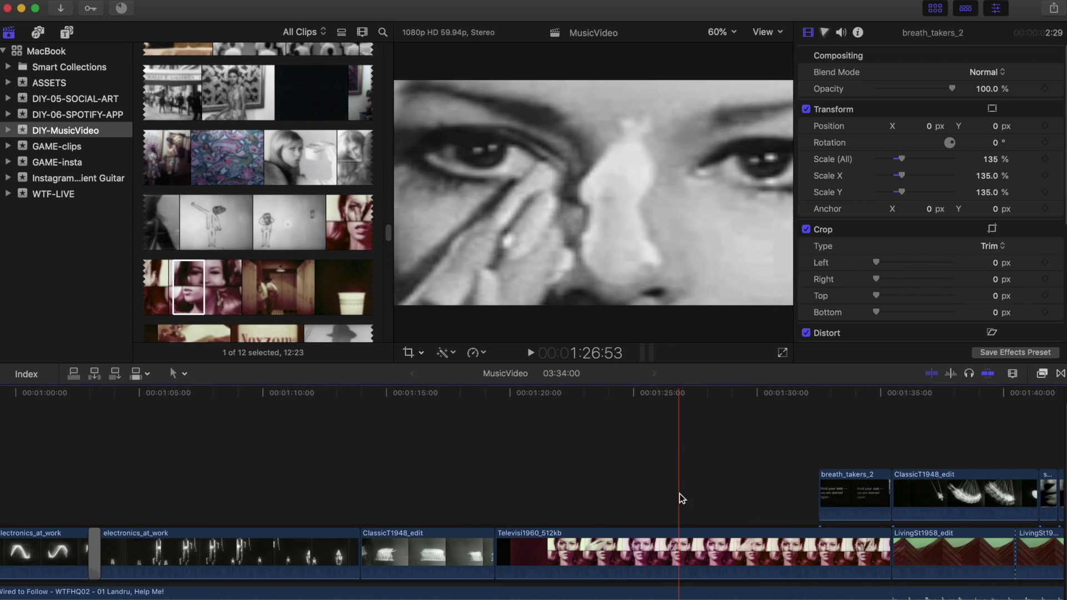
{"action": "scroll", "coordinate": [728, 500], "scroll_direction": "right", "scroll_amount": 7}
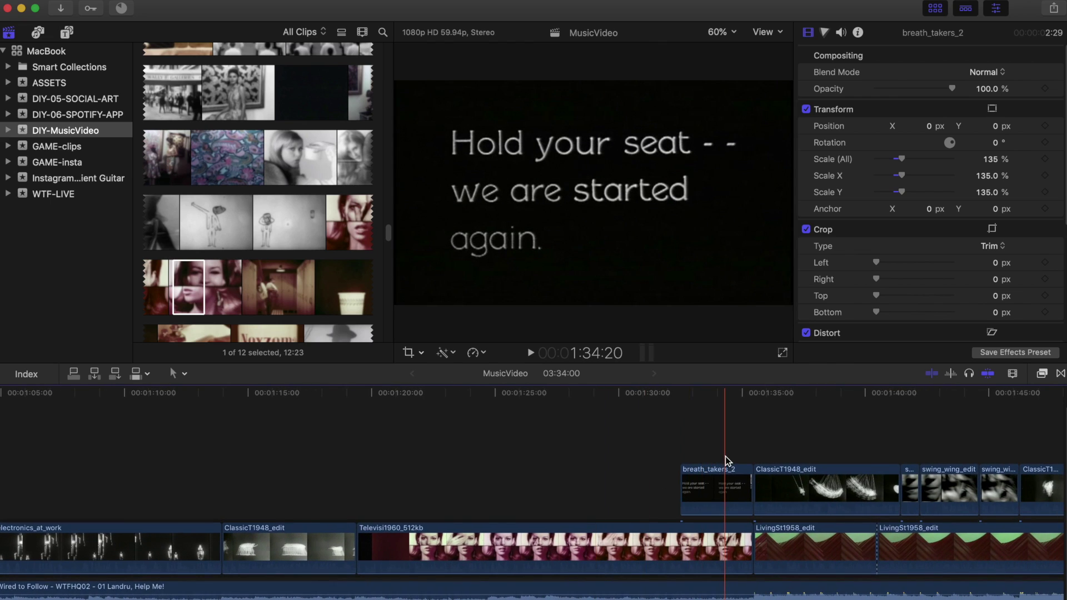
{"action": "scroll", "coordinate": [728, 461], "scroll_direction": "right", "scroll_amount": 9}
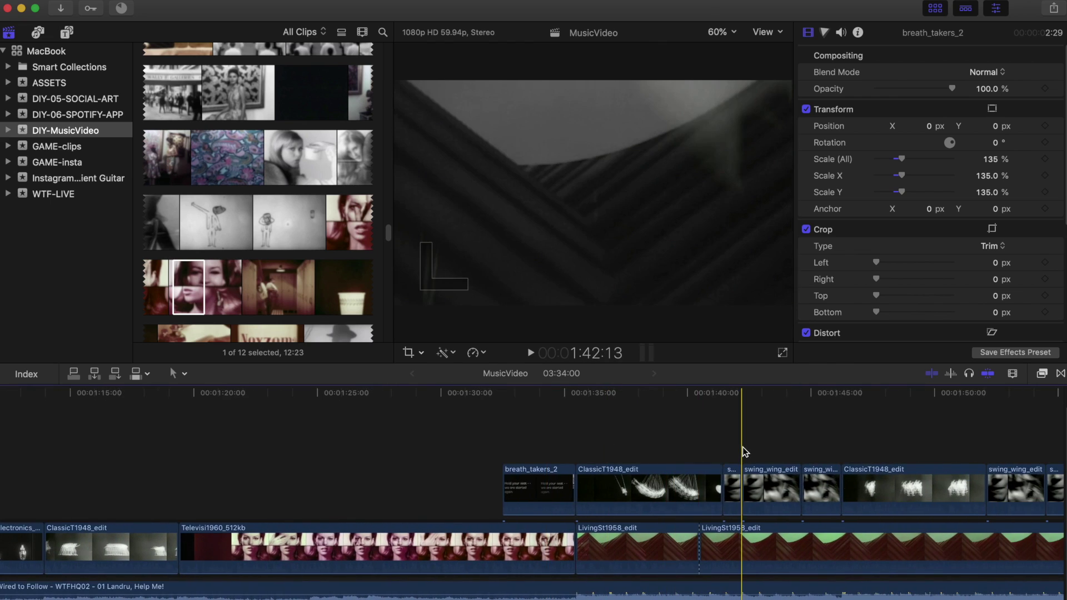
{"action": "scroll", "coordinate": [776, 456], "scroll_direction": "right", "scroll_amount": 9}
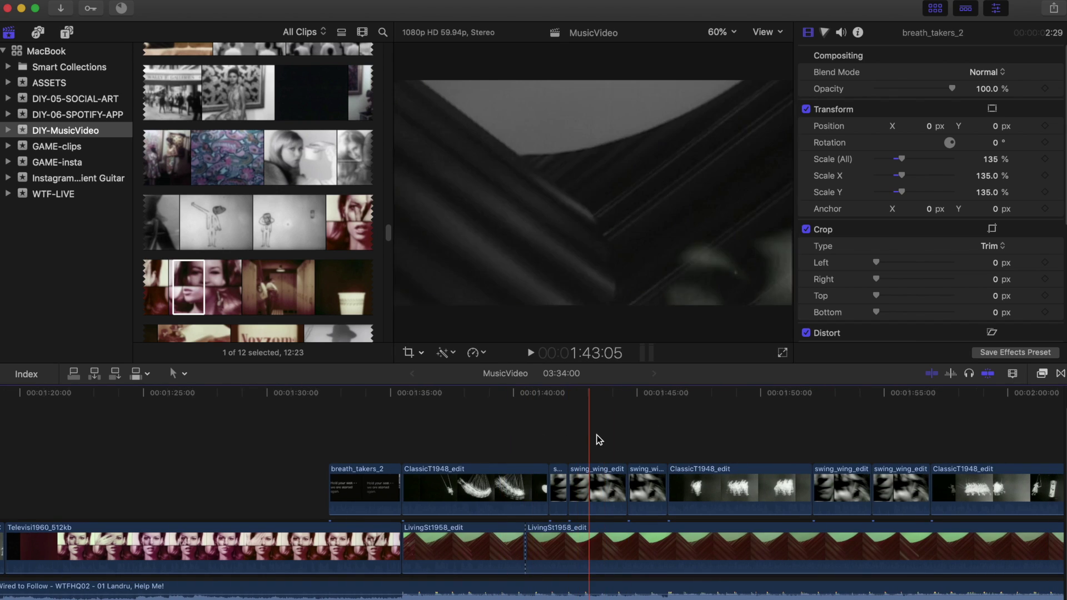
{"action": "scroll", "coordinate": [247, 245], "scroll_direction": "up", "scroll_amount": 5}
{"action": "scroll", "coordinate": [247, 244], "scroll_direction": "up", "scroll_amount": 3}
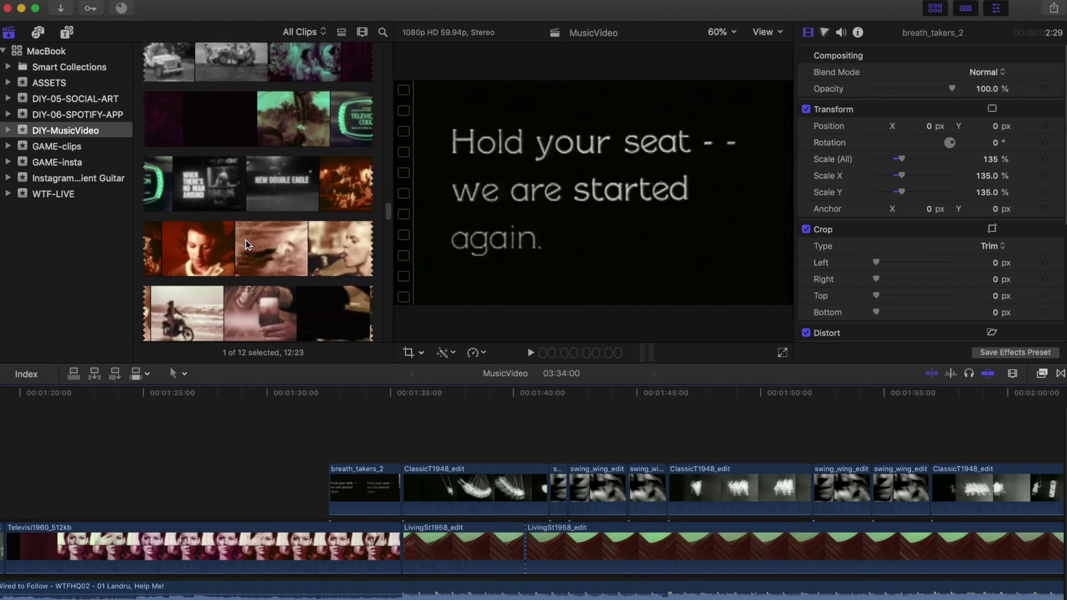
{"action": "scroll", "coordinate": [332, 200], "scroll_direction": "up", "scroll_amount": 6}
{"action": "scroll", "coordinate": [333, 200], "scroll_direction": "down", "scroll_amount": 2}
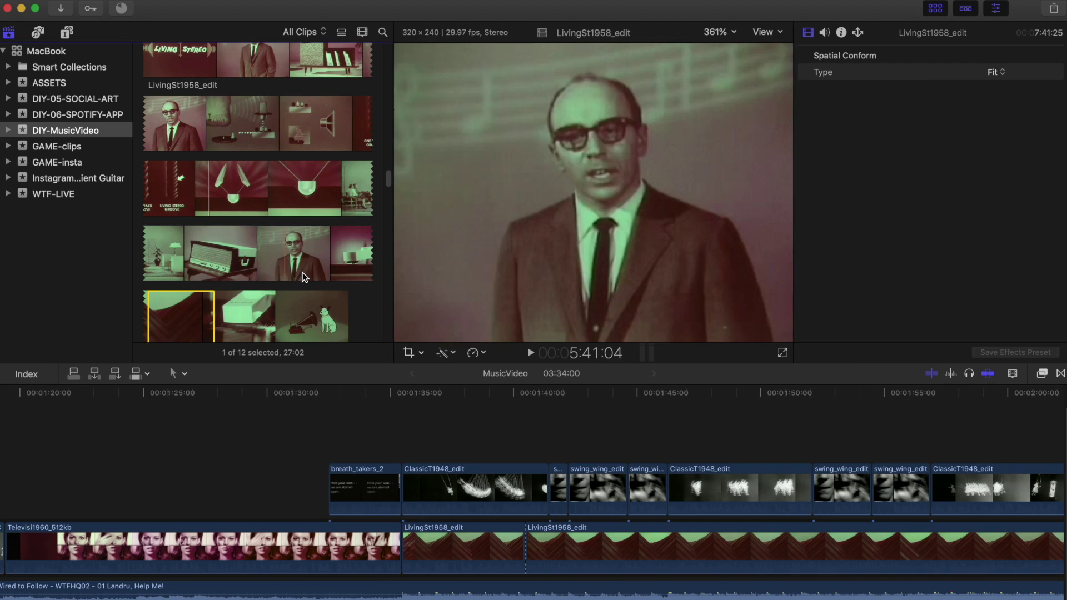
{"action": "scroll", "coordinate": [255, 267], "scroll_direction": "up", "scroll_amount": 2}
{"action": "scroll", "coordinate": [277, 273], "scroll_direction": "down", "scroll_amount": 5}
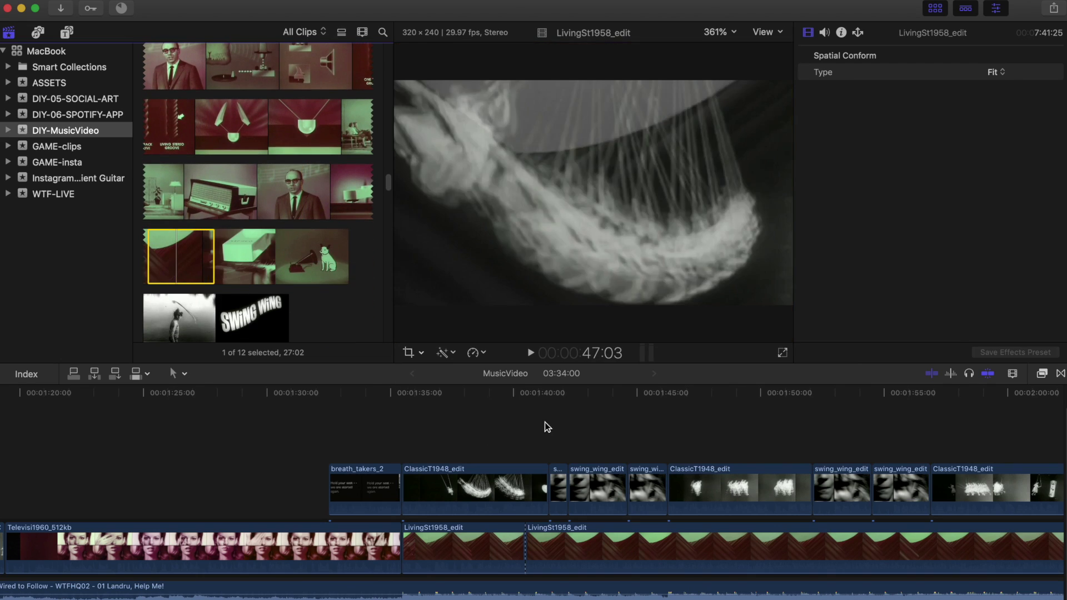
Examine the remaining clips layered over LivingSt1958_edit up to the upper Televisi1960_512kb clip.
{"action": "left_click", "coordinate": [562, 426]}
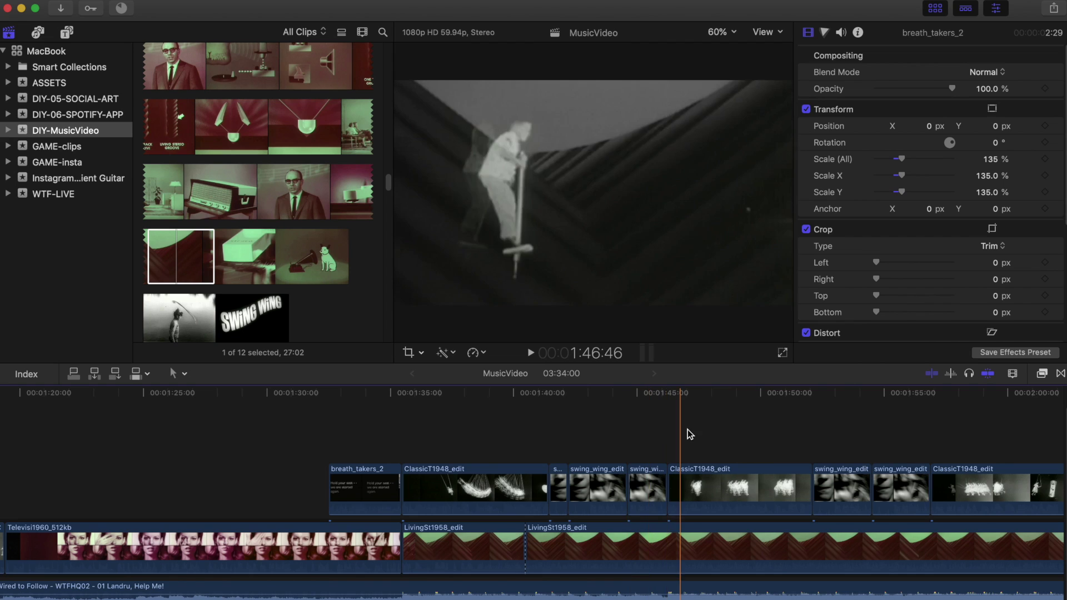
{"action": "scroll", "coordinate": [744, 435], "scroll_direction": "right", "scroll_amount": 5}
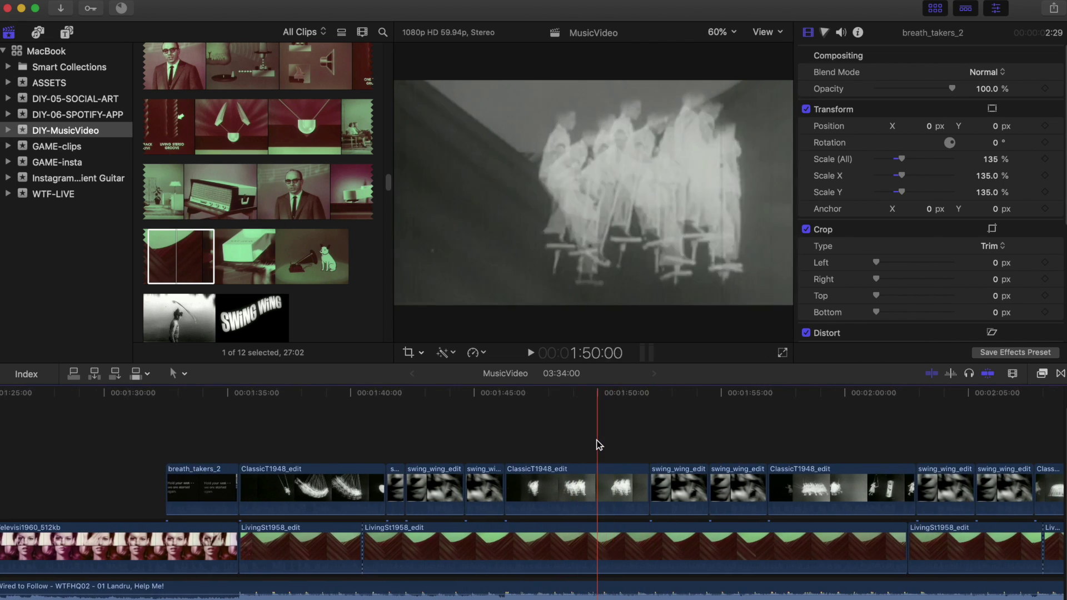
{"action": "scroll", "coordinate": [596, 440], "scroll_direction": "right", "scroll_amount": 5}
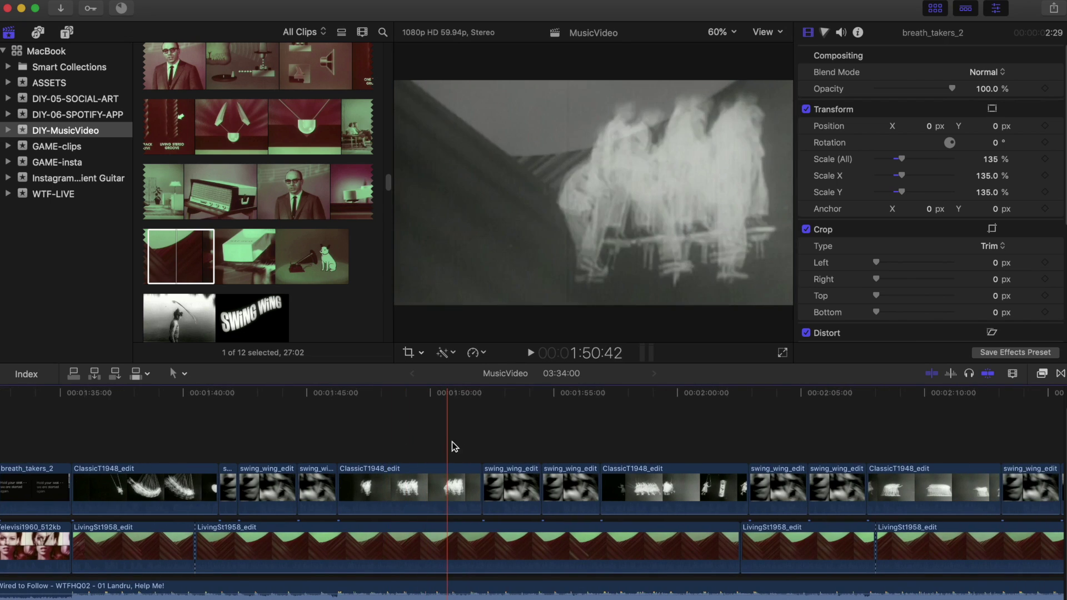
{"action": "scroll", "coordinate": [633, 452], "scroll_direction": "right", "scroll_amount": 4}
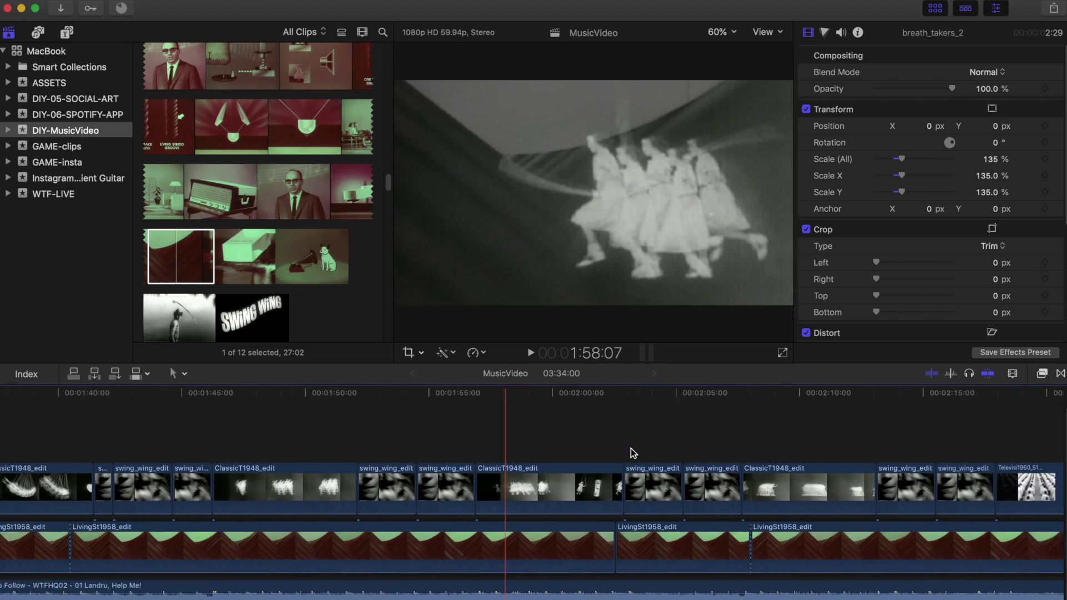
{"action": "scroll", "coordinate": [632, 453], "scroll_direction": "right", "scroll_amount": 12}
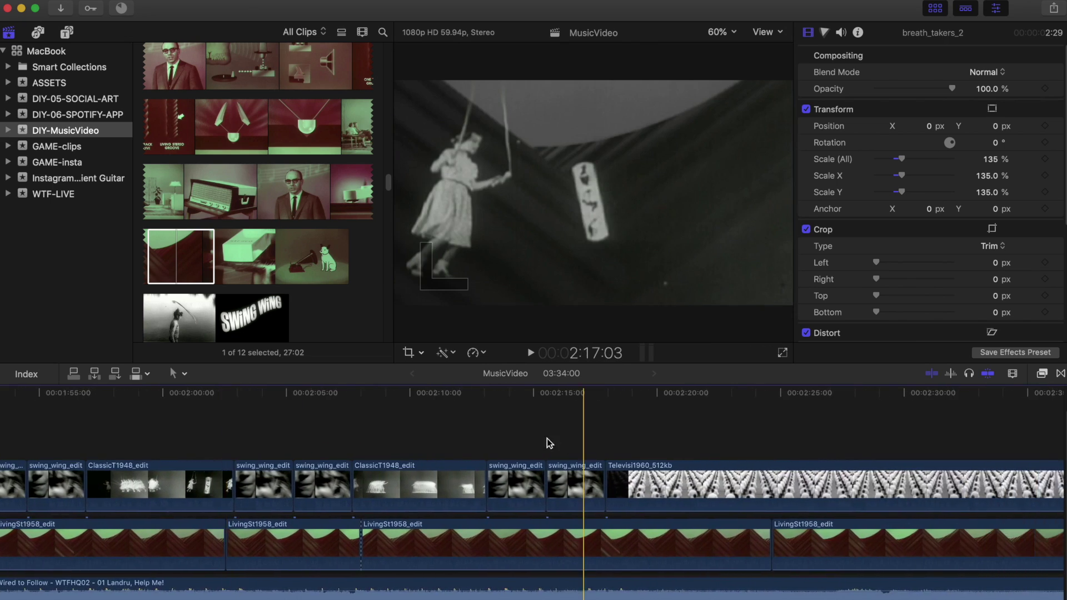
Examine the long Televisi1960_512kb clip layered over LivingSt1958_edit, from its start to the first short Televisi1960 clips stacked above it.
{"action": "left_click", "coordinate": [546, 439]}
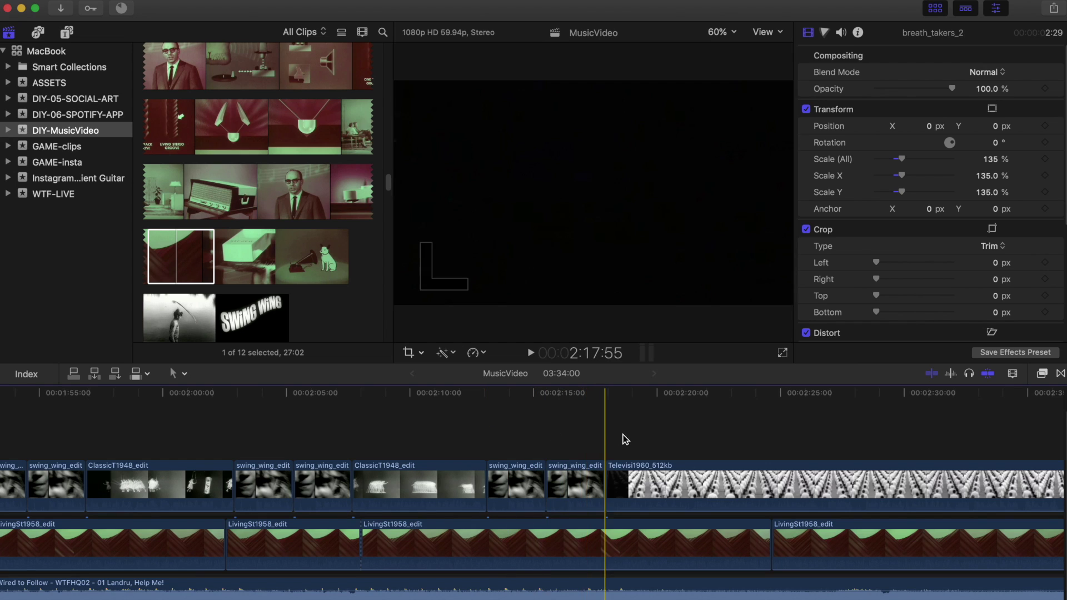
{"action": "scroll", "coordinate": [627, 440], "scroll_direction": "right", "scroll_amount": 3}
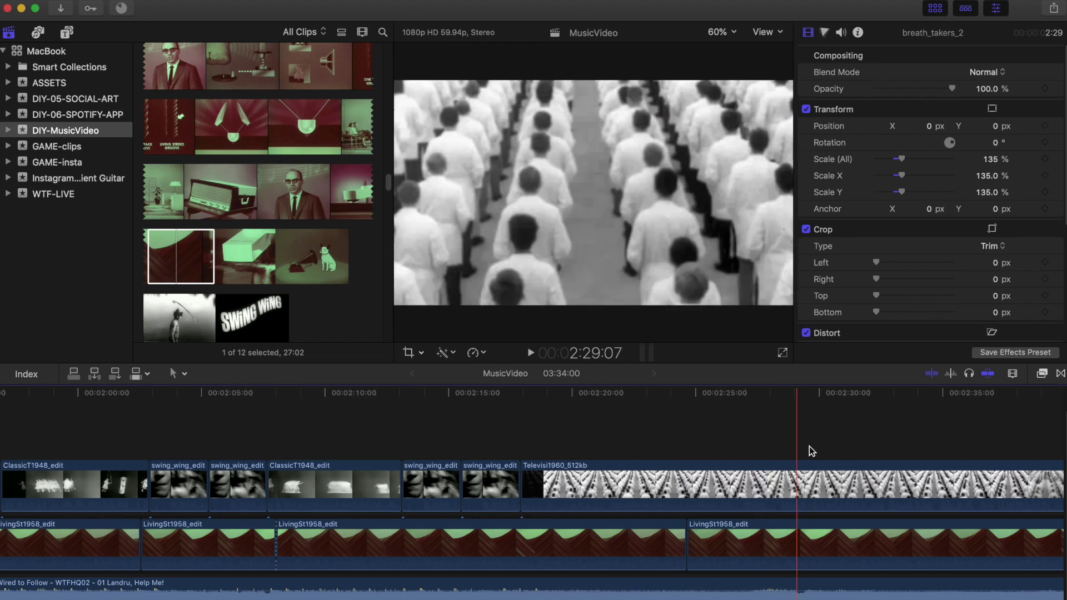
{"action": "scroll", "coordinate": [839, 453], "scroll_direction": "right", "scroll_amount": 4}
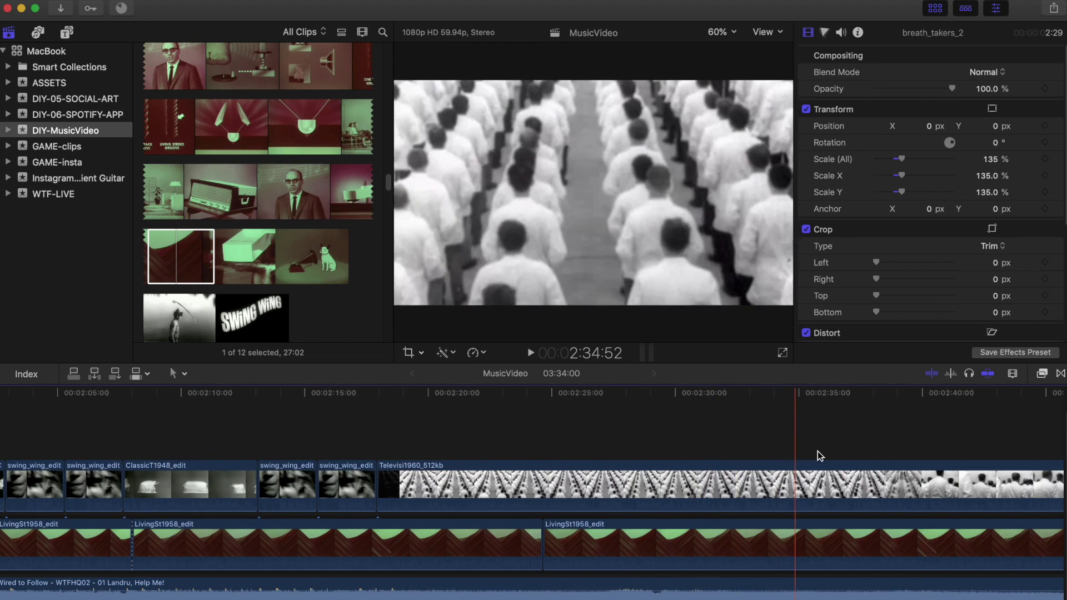
{"action": "scroll", "coordinate": [871, 456], "scroll_direction": "right", "scroll_amount": 7}
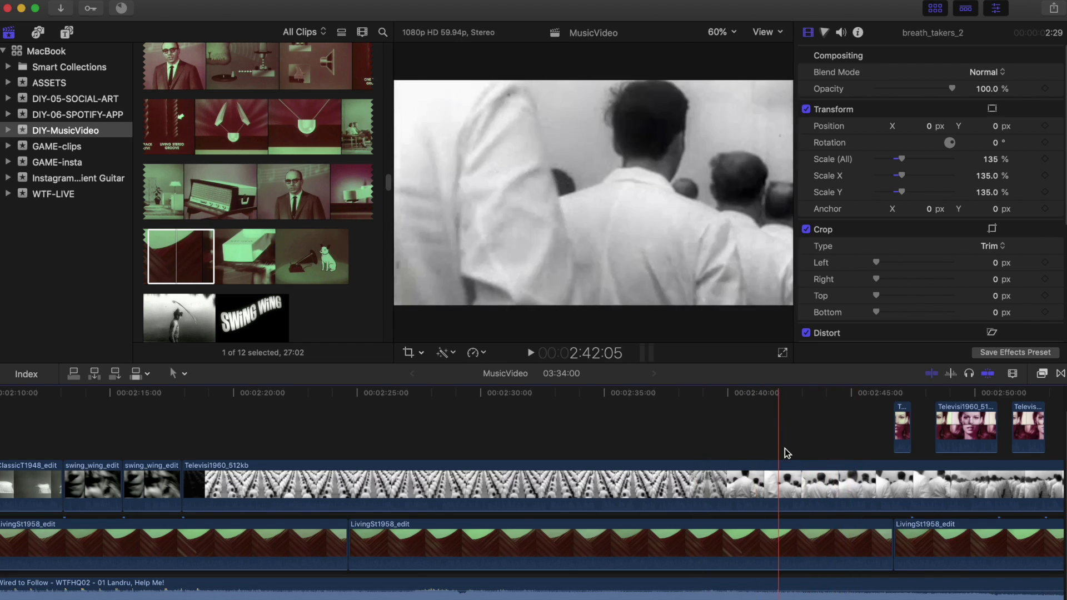
{"action": "scroll", "coordinate": [825, 456], "scroll_direction": "right", "scroll_amount": 10}
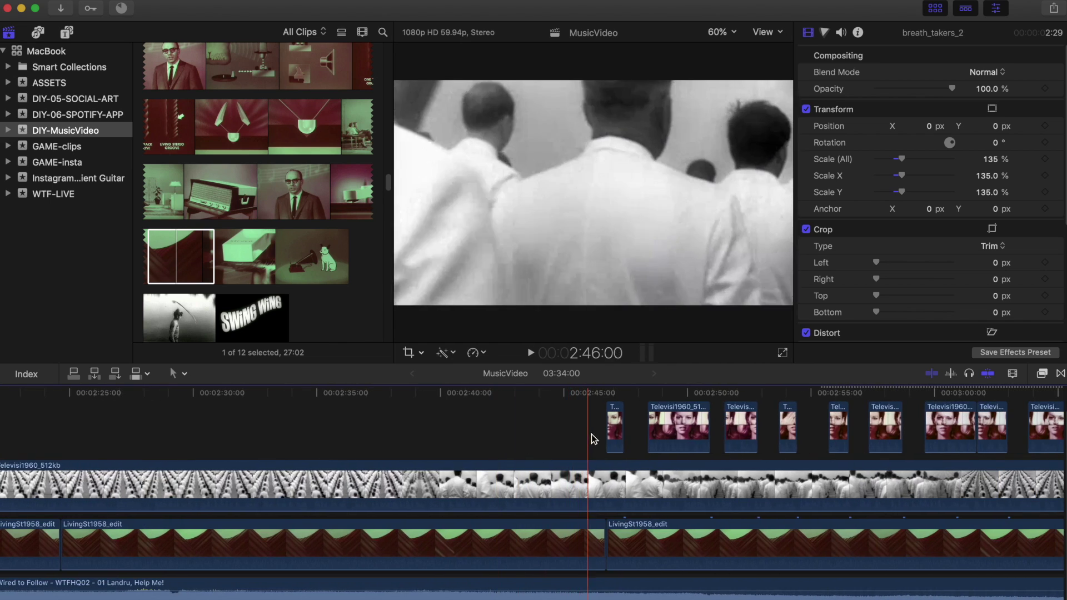
Examine the timeline's ending, from the short stacked Televisi1960 clips through the final Televisi1960_512kb clip and its transition to wtf-logo-roll.
{"action": "scroll", "coordinate": [614, 439], "scroll_direction": "right", "scroll_amount": 3}
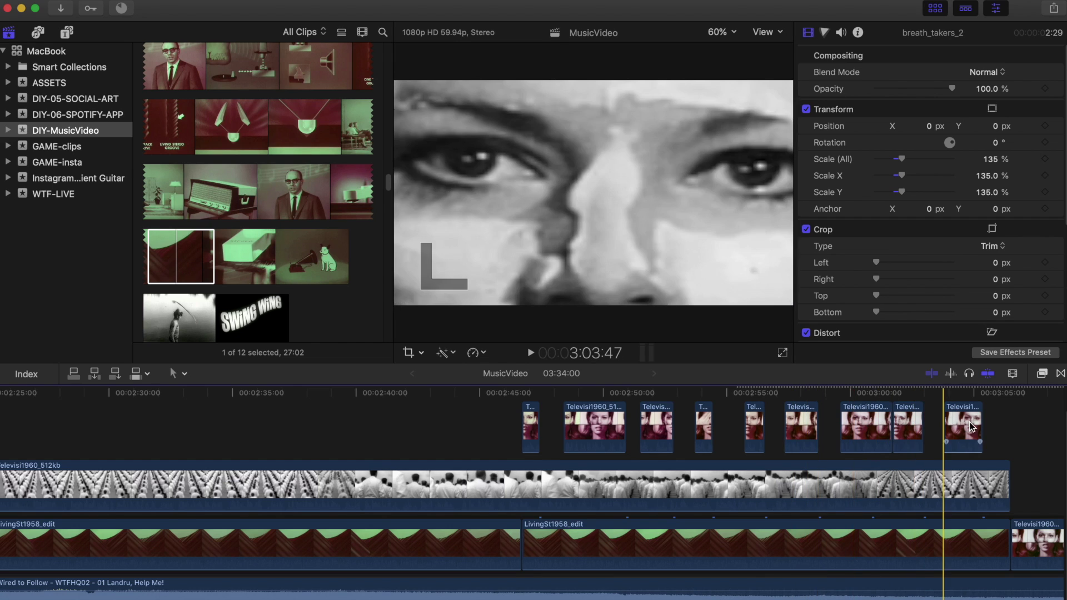
{"action": "scroll", "coordinate": [972, 428], "scroll_direction": "right", "scroll_amount": 5}
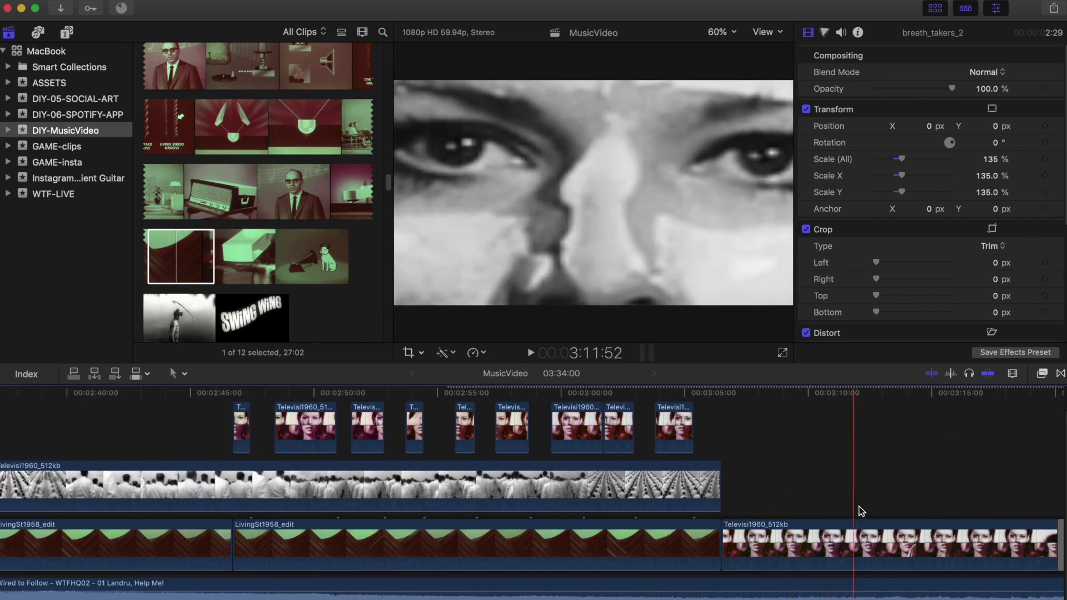
{"action": "scroll", "coordinate": [888, 509], "scroll_direction": "right", "scroll_amount": 2}
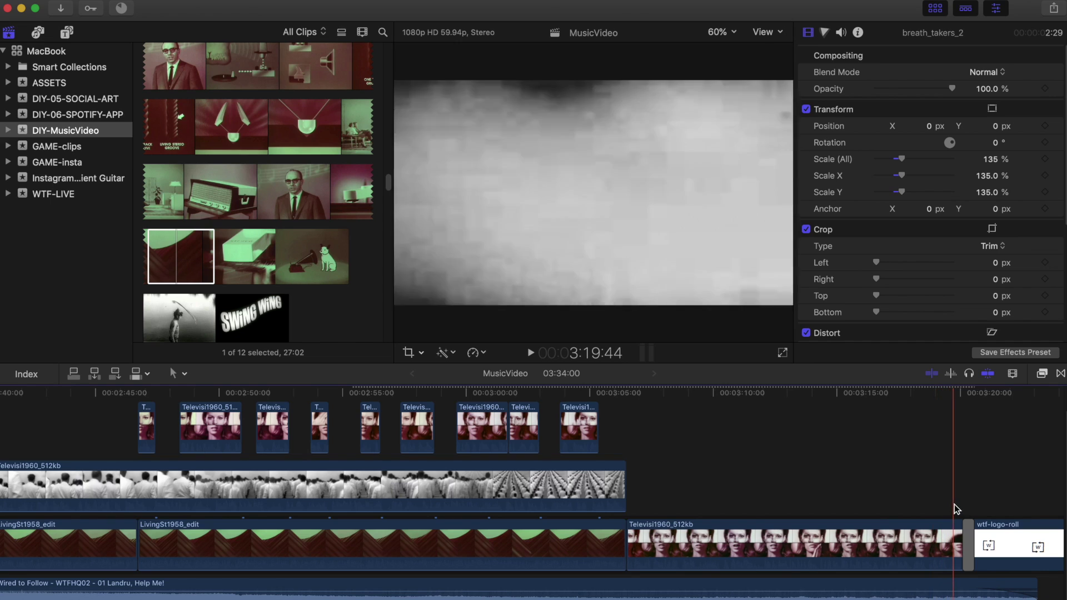
{"action": "scroll", "coordinate": [983, 509], "scroll_direction": "right", "scroll_amount": 5}
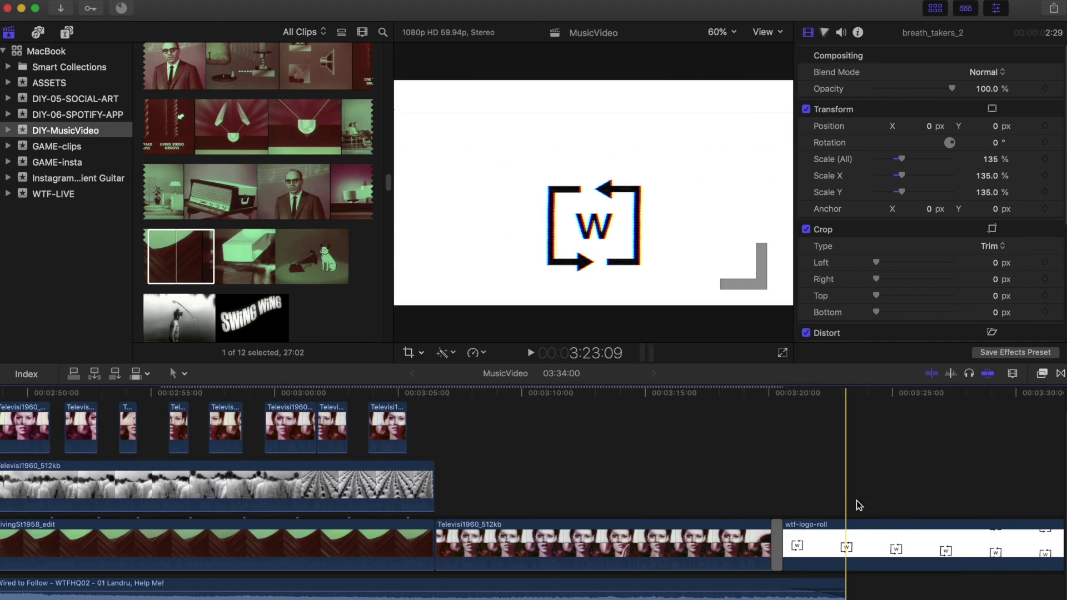
{"action": "scroll", "coordinate": [940, 497], "scroll_direction": "right", "scroll_amount": 5}
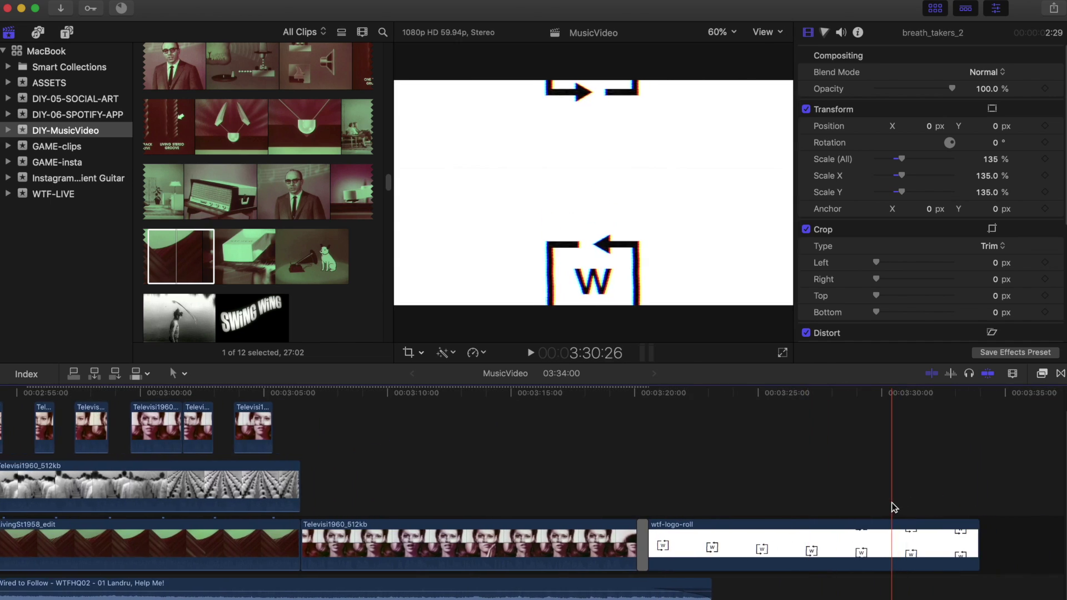